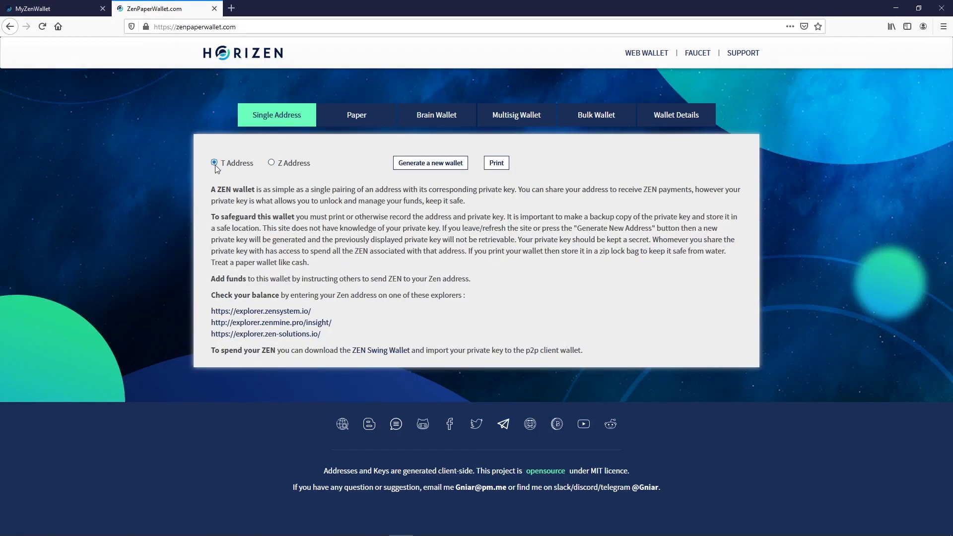
# Generate a new single T-address paper wallet and copy its displayed Zen address.
pyautogui.click(436, 167)
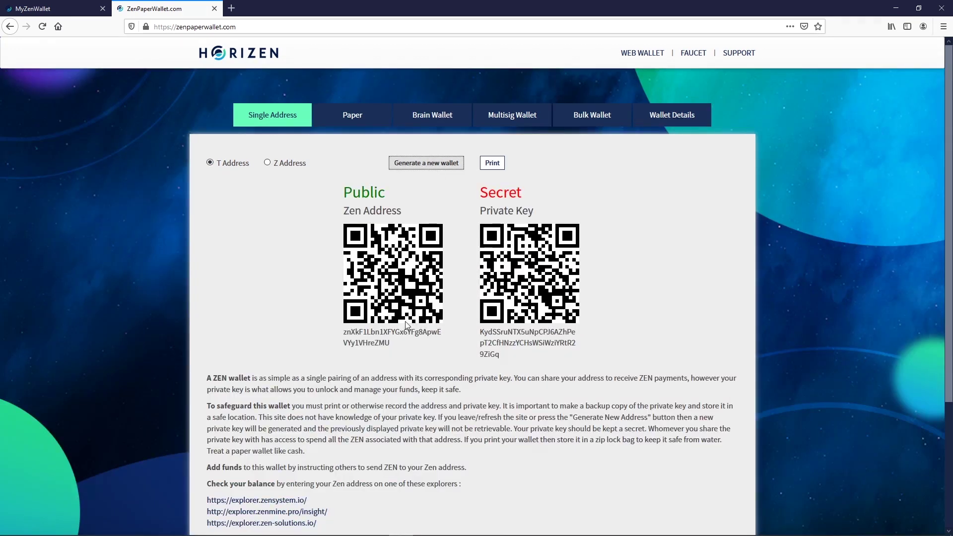
pyautogui.tripleClick(382, 339)
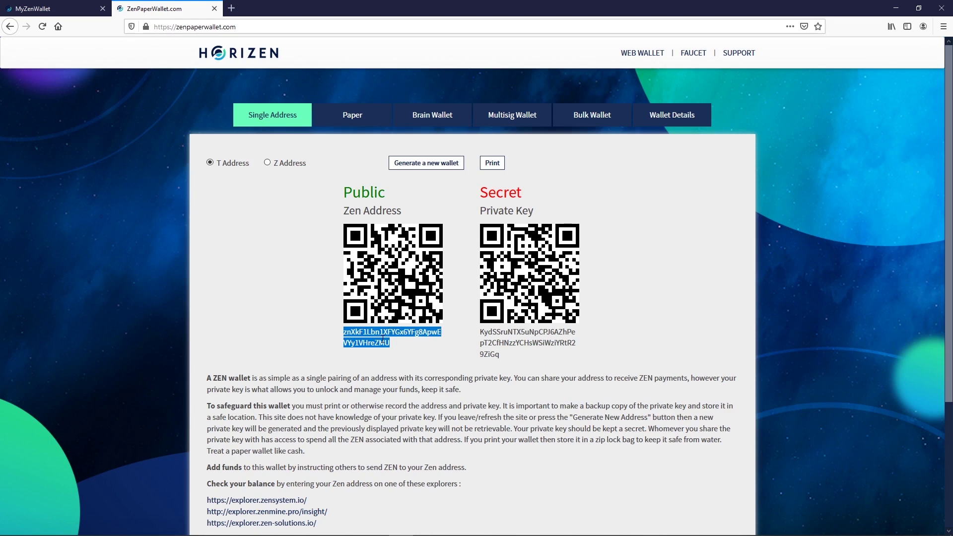
pyautogui.rightClick(382, 341)
pyautogui.click(411, 350)
# Start a Coinomi payment of 1.09 ZEN to the copied paper wallet address.
pyautogui.hotkey('alt', 'Tab')
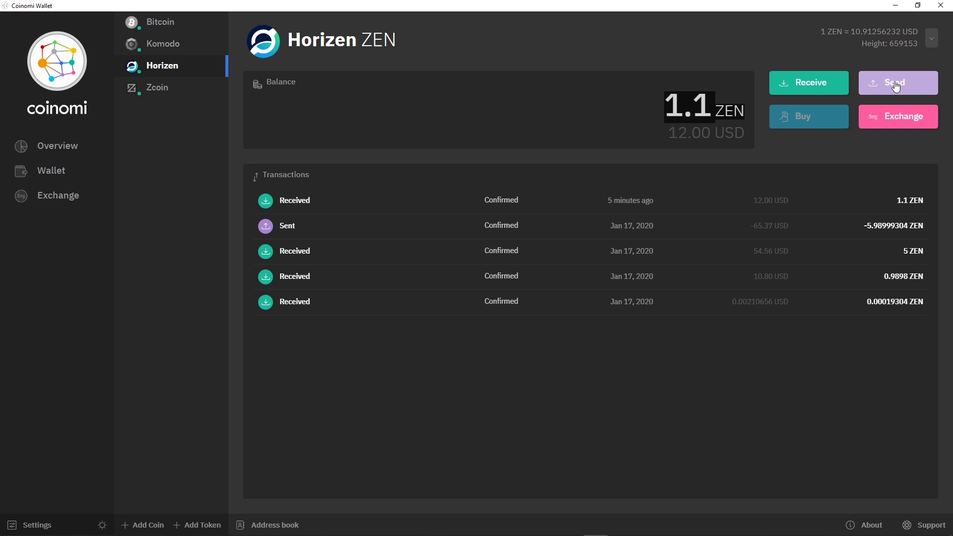
pyautogui.click(890, 84)
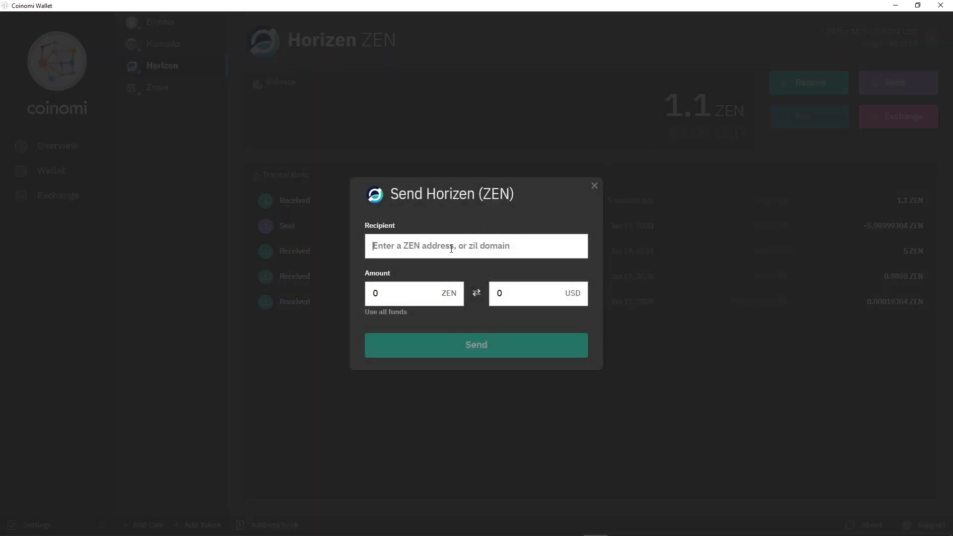
pyautogui.hotkey('ctrl', 'v')
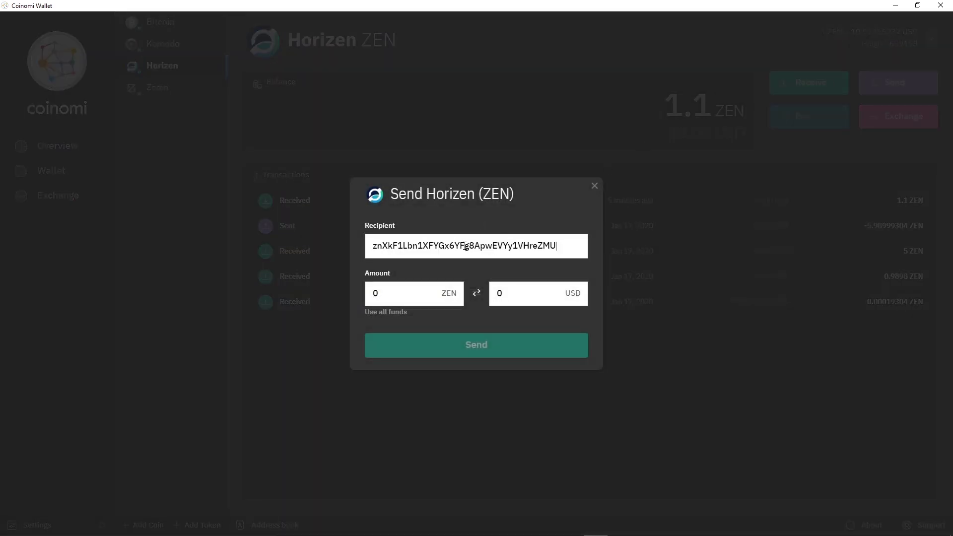
pyautogui.press('Tab')
pyautogui.write('1.09')
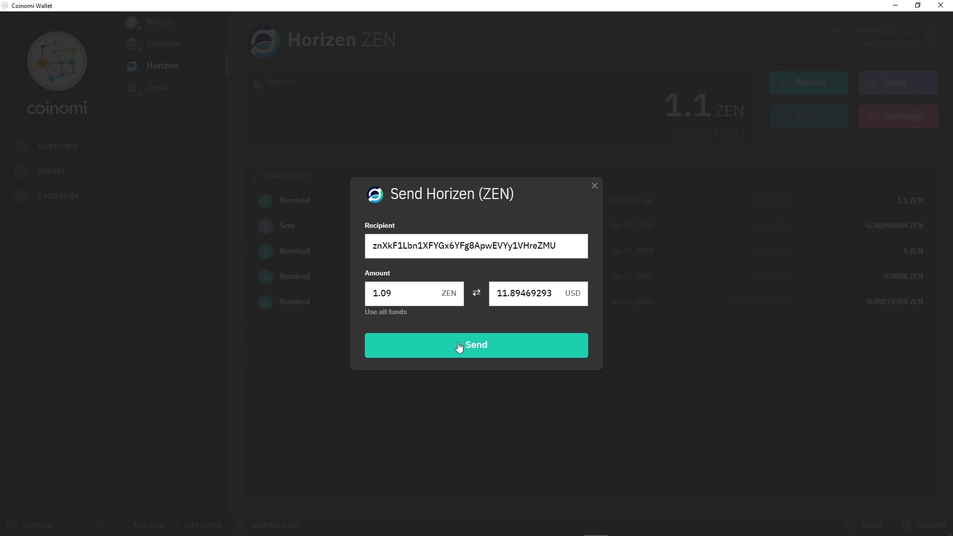
# Confirm the 1.09 ZEN payment, unlocking with the wallet password, and dismiss the success message.
pyautogui.click(459, 348)
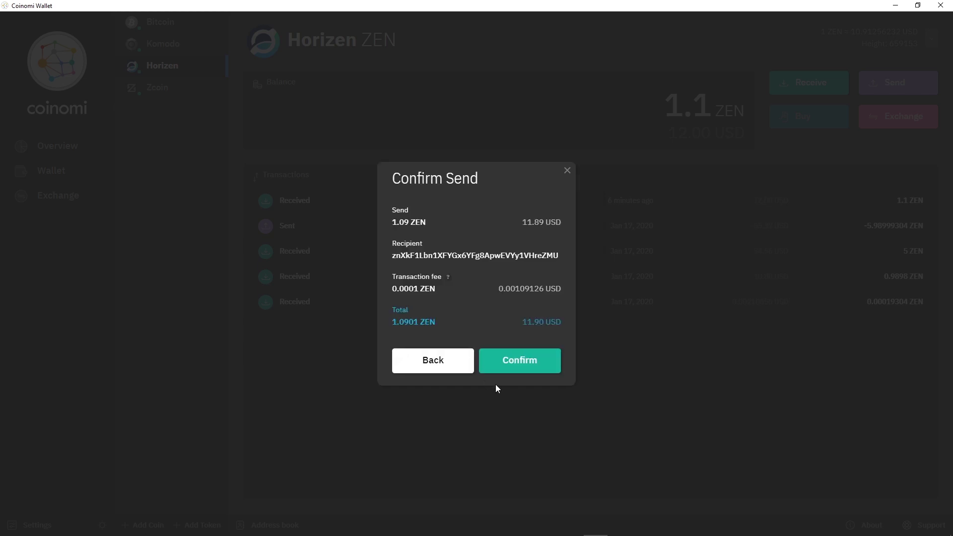
pyautogui.click(514, 362)
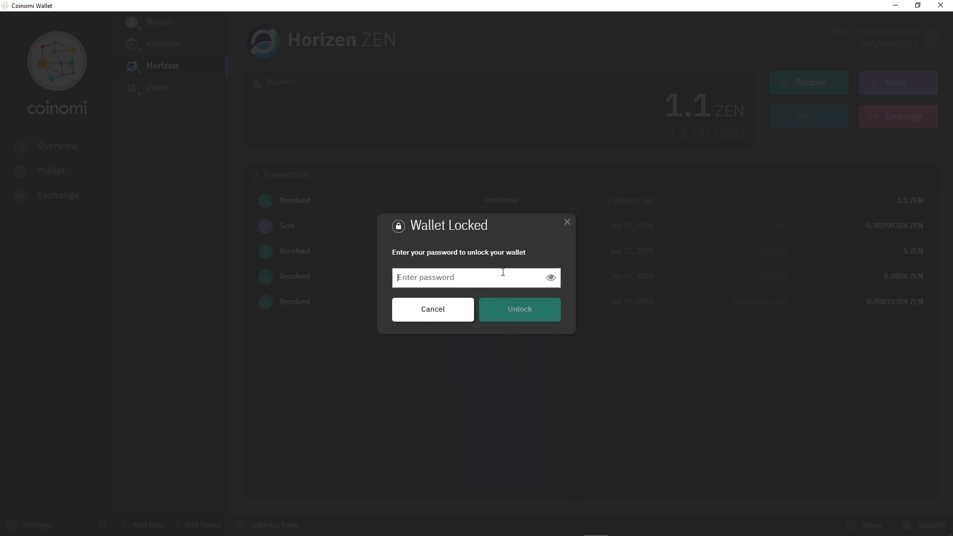
pyautogui.click(477, 276)
pyautogui.hotkey('ctrl', 'v')
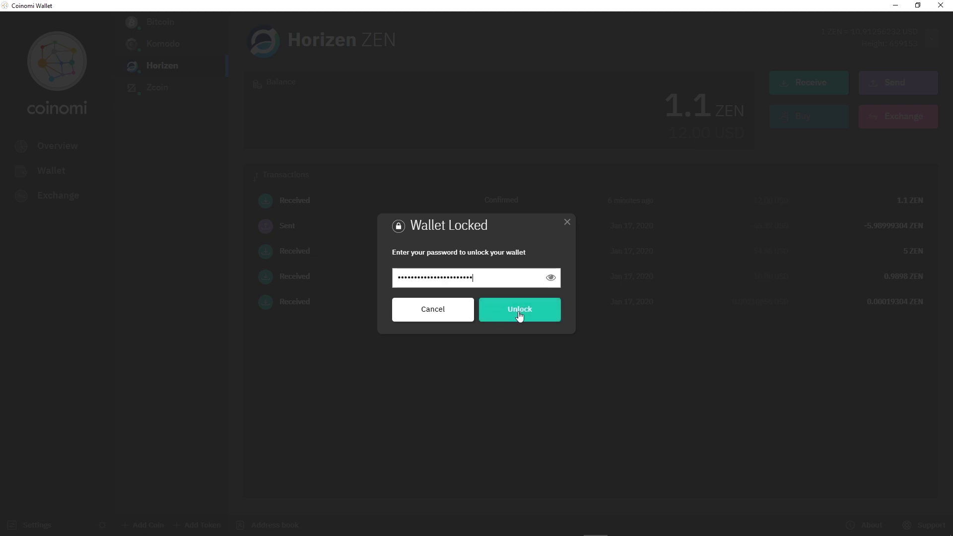
pyautogui.click(520, 313)
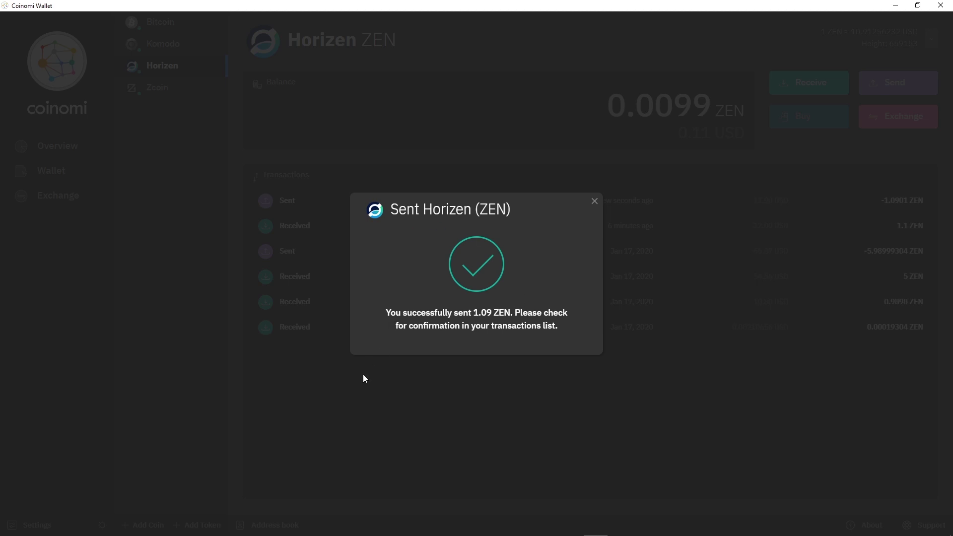
pyautogui.click(594, 202)
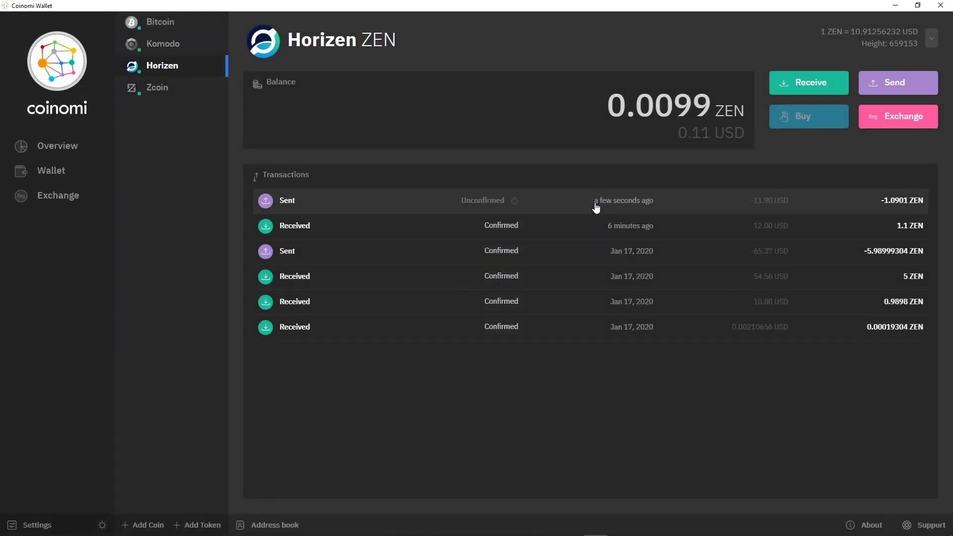
# Expand the Sent transaction details and copy the paper wallet's private key.
pyautogui.click(620, 201)
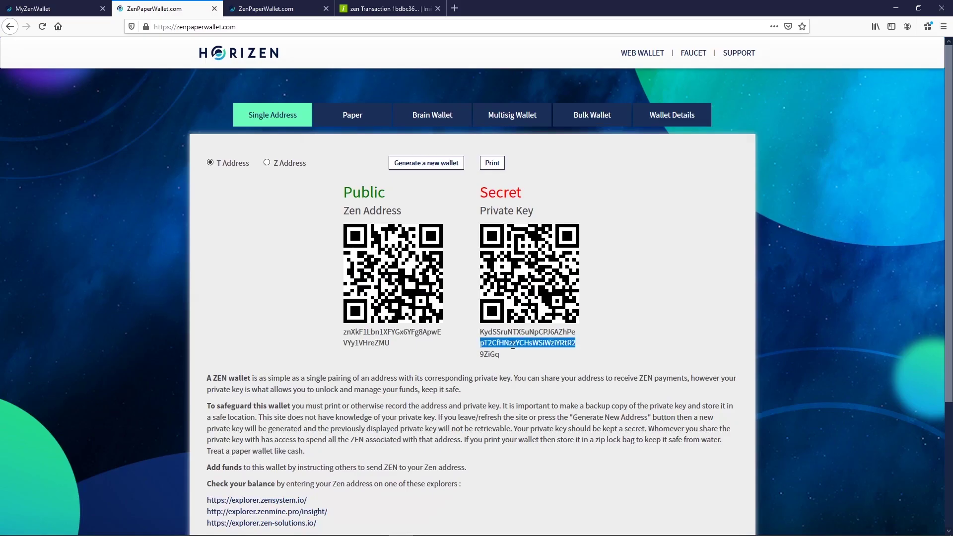
pyautogui.doubleClick(510, 342)
pyautogui.rightClick(510, 343)
pyautogui.click(530, 357)
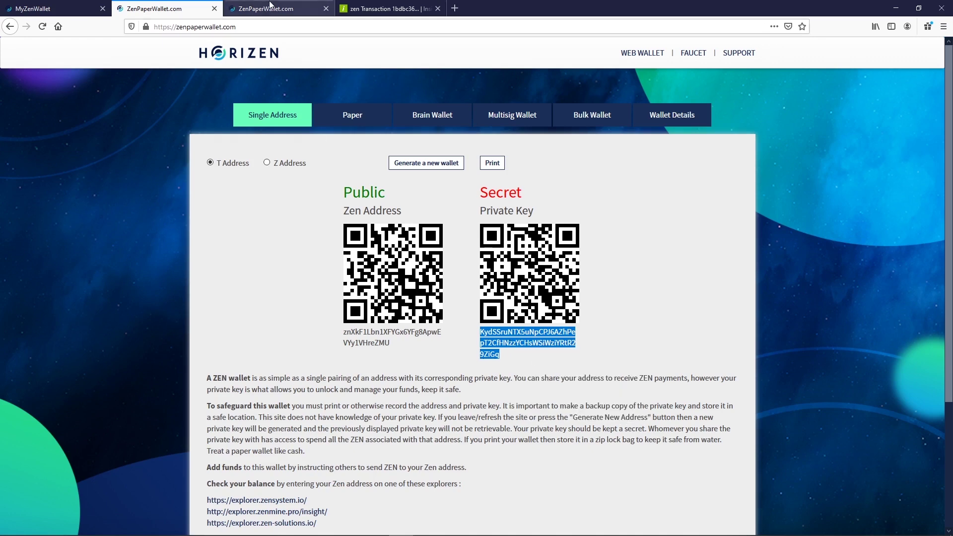
# Paste the private key on the Wallet Details page and regenerate its address and key.
pyautogui.click(268, 9)
pyautogui.click(389, 177)
pyautogui.doubleClick(389, 177)
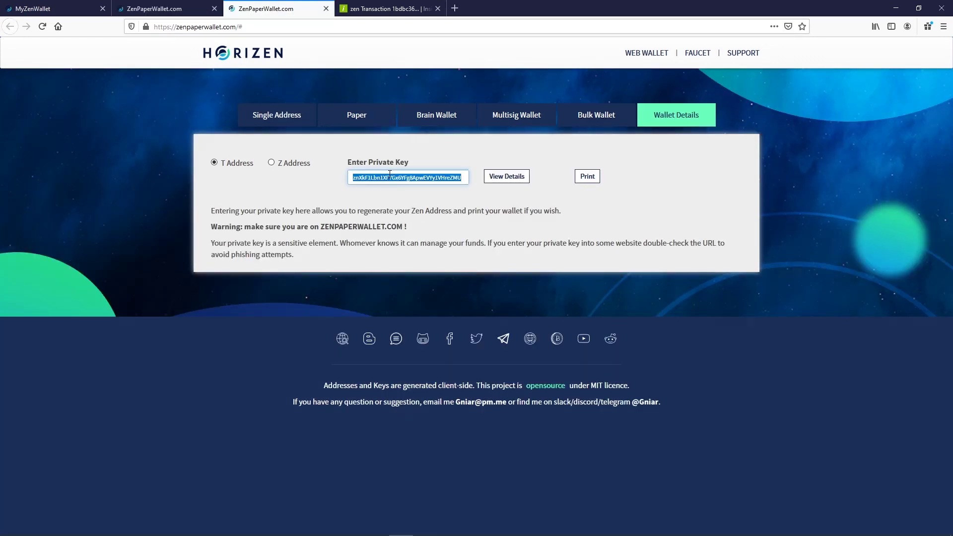
pyautogui.rightClick(390, 177)
pyautogui.click(407, 214)
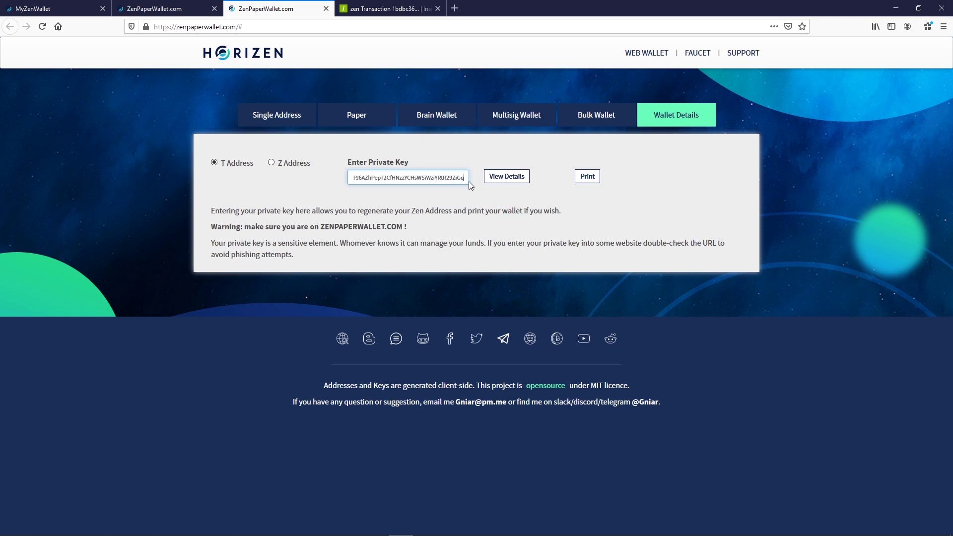
pyautogui.click(507, 176)
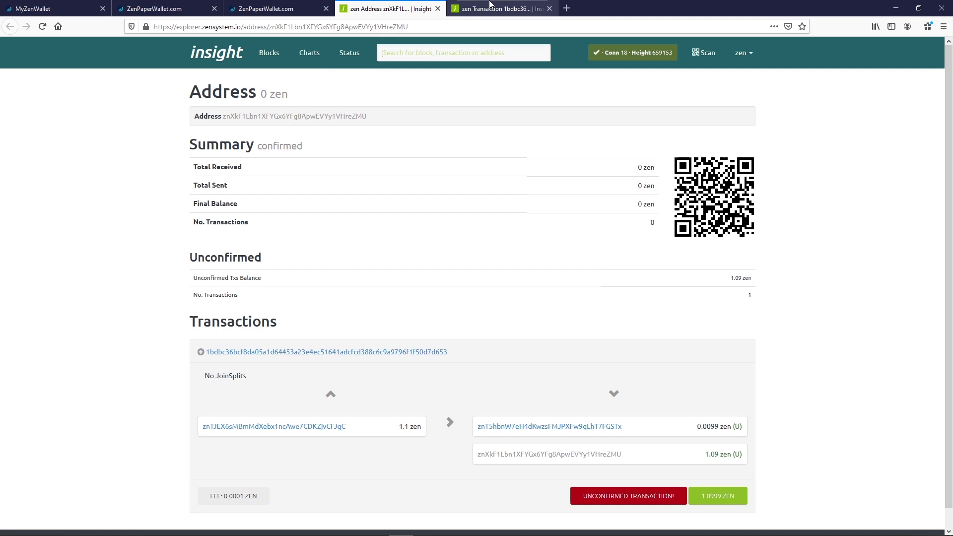
# Verify 1.09 ZEN unconfirmed in the explorer, then copy the regenerated private key.
pyautogui.click(549, 8)
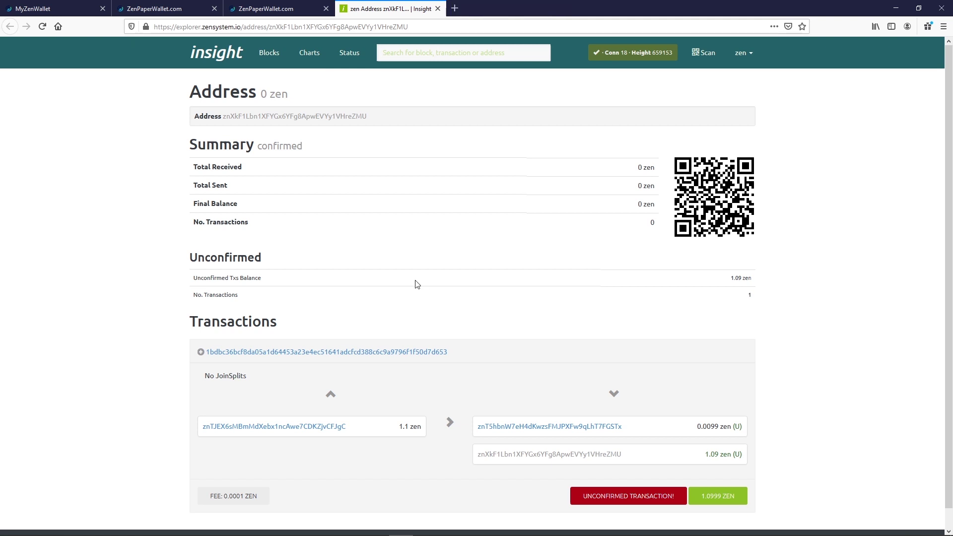
pyautogui.scroll(-2, 383, 236)
pyautogui.click(261, 9)
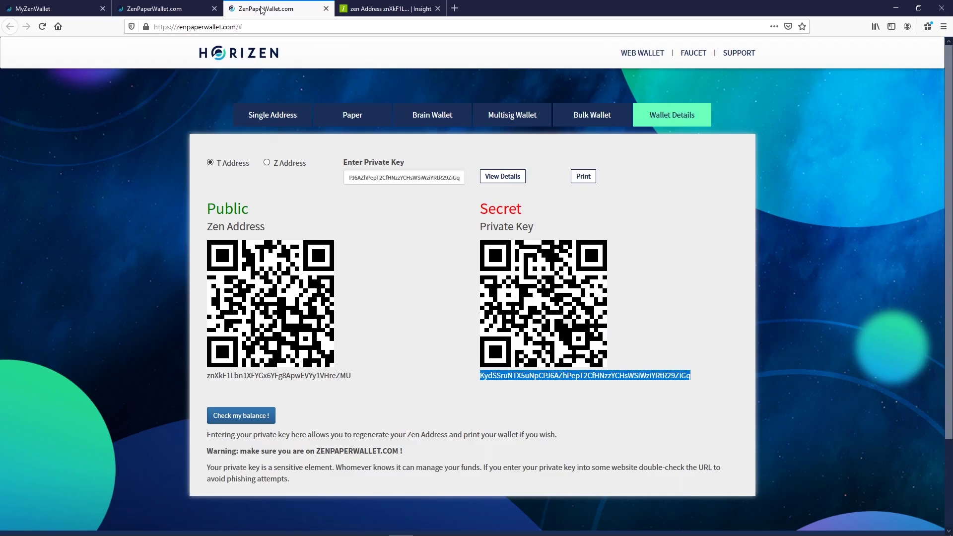
pyautogui.rightClick(572, 370)
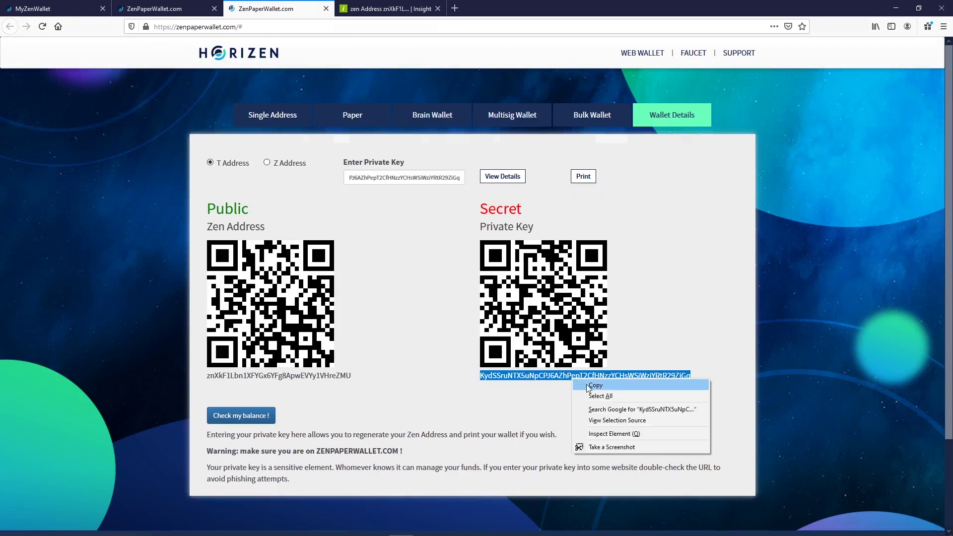
pyautogui.click(597, 387)
pyautogui.click(72, 5)
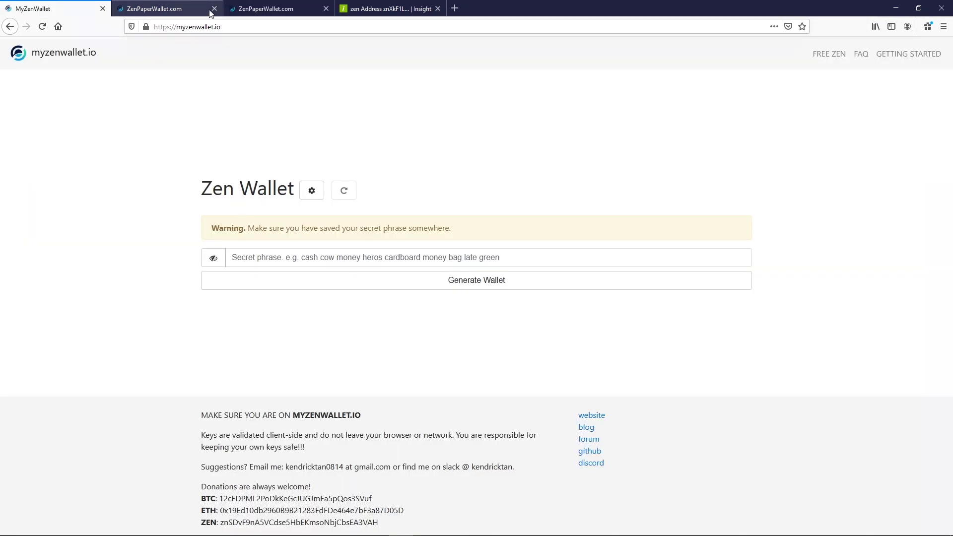
# Unlock MyZenWallet with the pasted paper wallet private key and view its 1.09 ZEN balance.
pyautogui.click(311, 191)
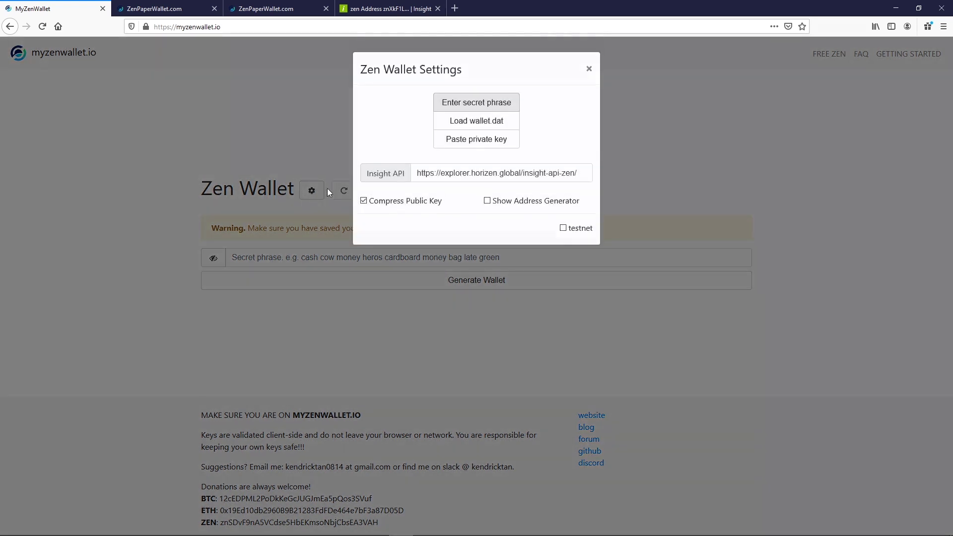
pyautogui.click(491, 141)
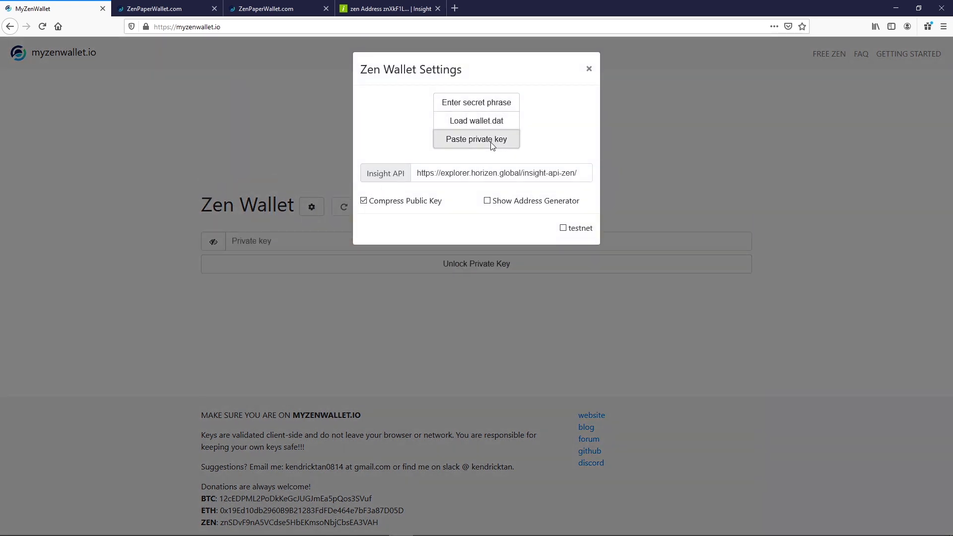
pyautogui.click(589, 71)
pyautogui.rightClick(299, 246)
pyautogui.click(327, 291)
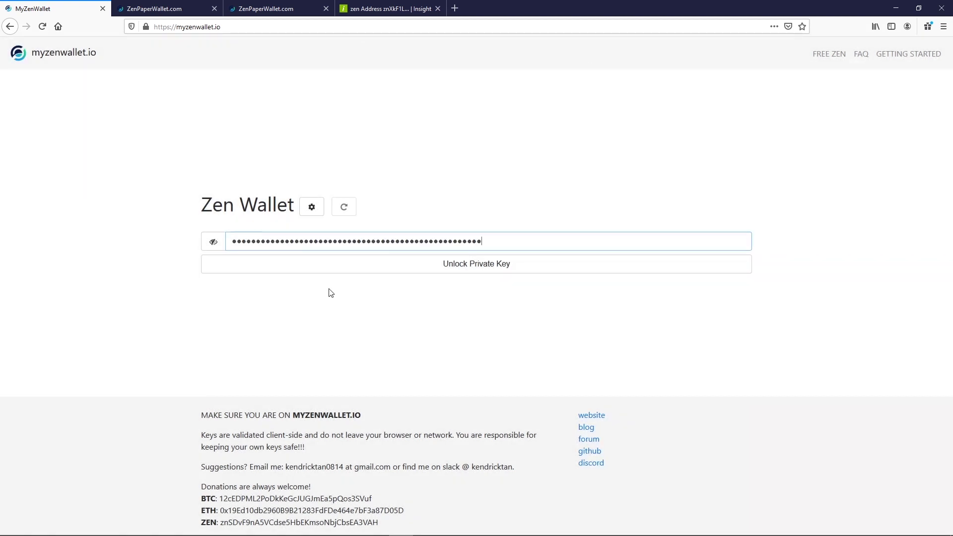
pyautogui.click(486, 263)
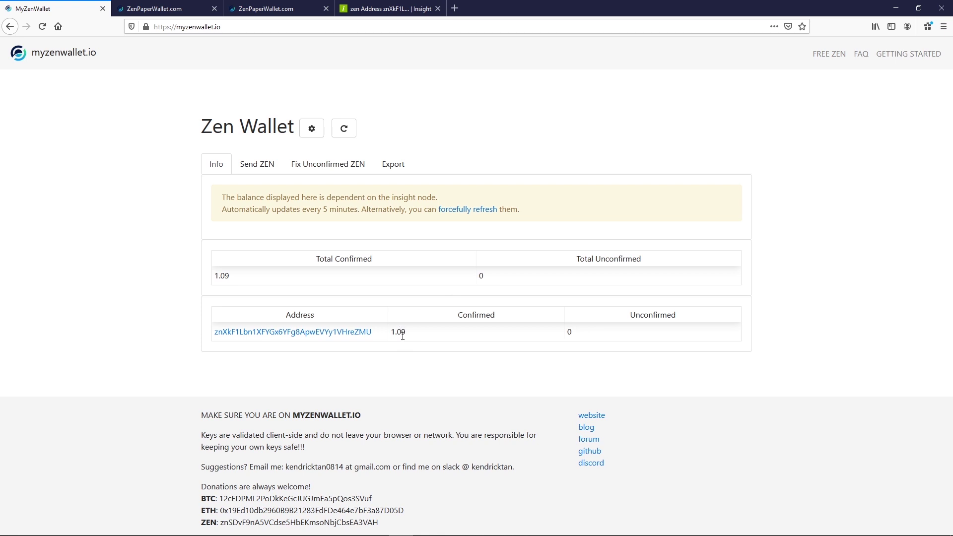
# Open the Send ZEN form and view the printable wallet for the 1.09 ZEN address.
pyautogui.click(261, 166)
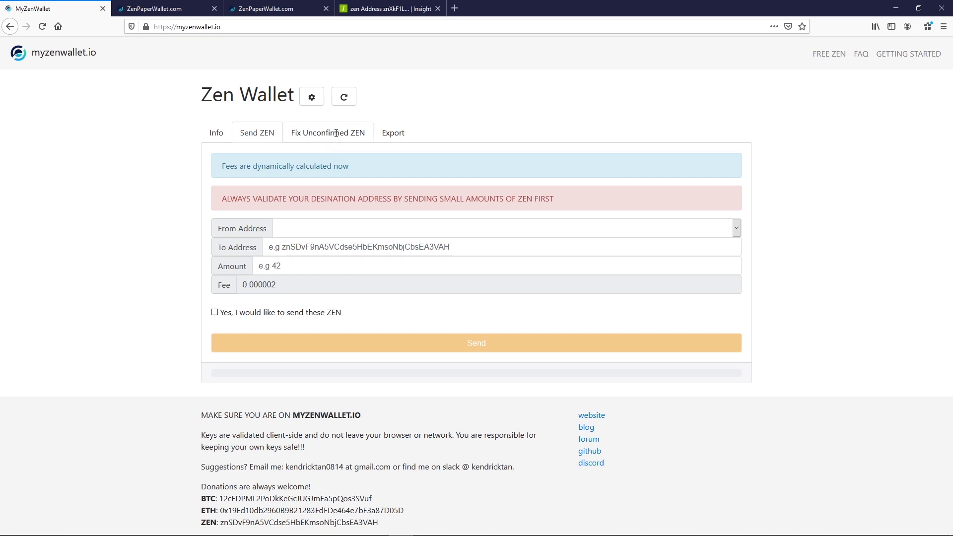
pyautogui.click(393, 132)
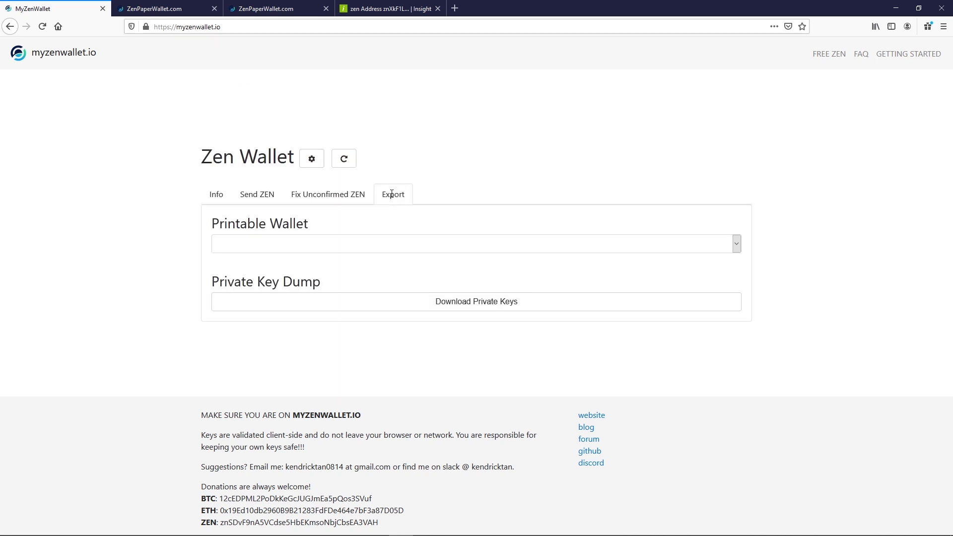
pyautogui.click(318, 247)
pyautogui.click(268, 271)
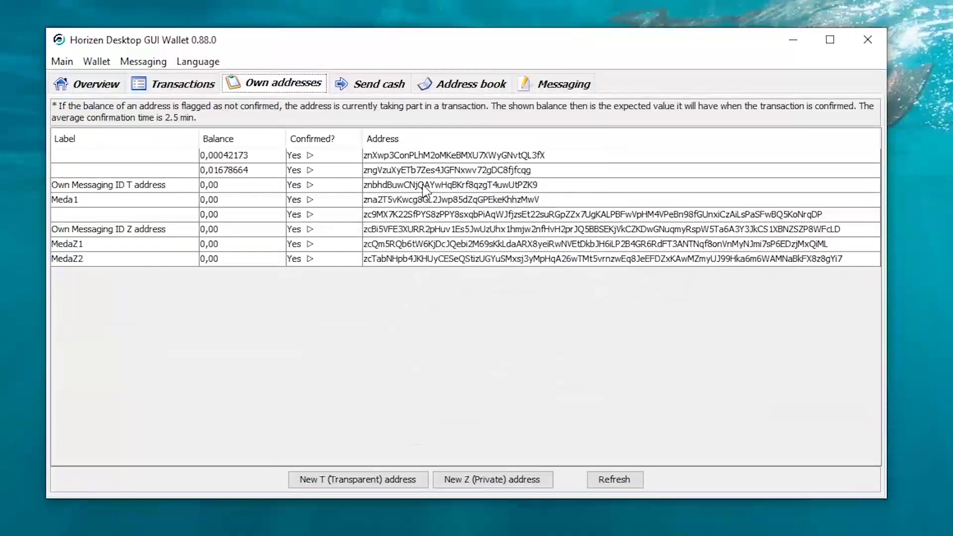
# Send 1.09 ZEN to the desktop wallet's receiving address, ticking the confirmation box.
pyautogui.click(412, 199)
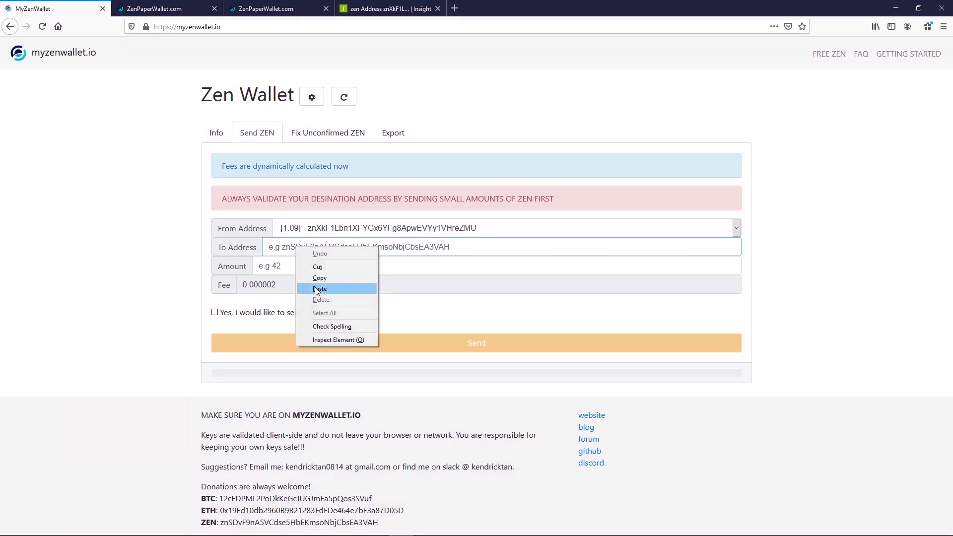
pyautogui.click(316, 289)
pyautogui.click(288, 266)
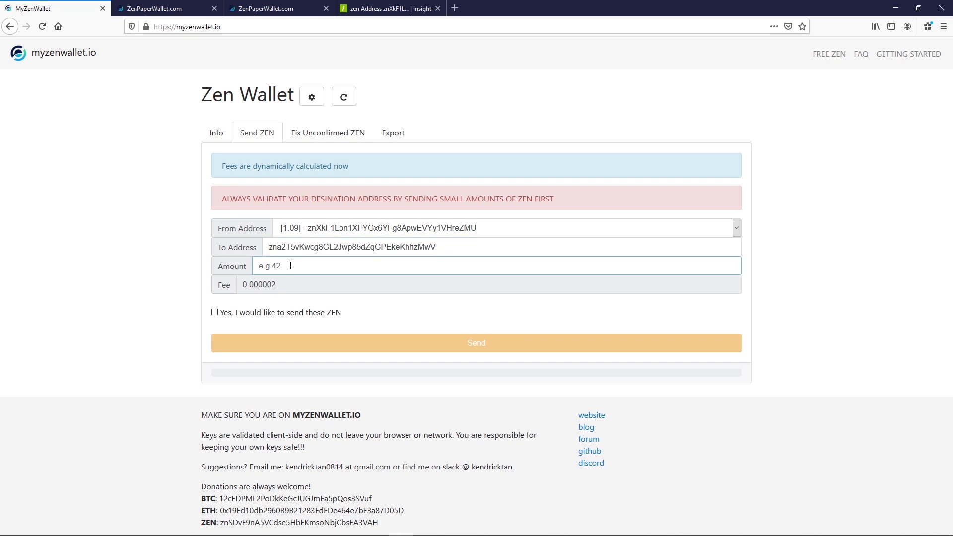
pyautogui.write('1')
pyautogui.write('.09')
pyautogui.click(215, 312)
pyautogui.click(476, 343)
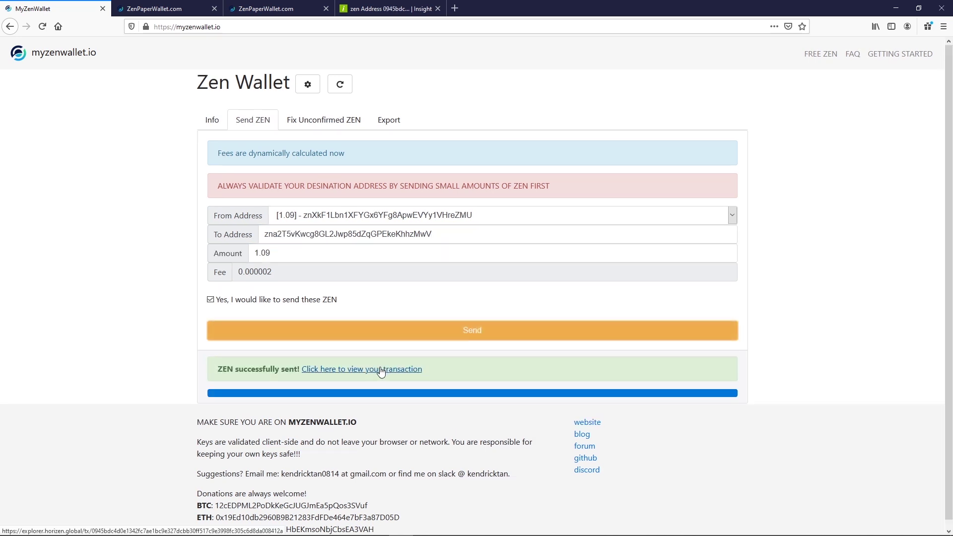
# Check the transaction, then obtain and copy the private key of the Meda1 address holding 1.09 ZEN.
pyautogui.click(381, 370)
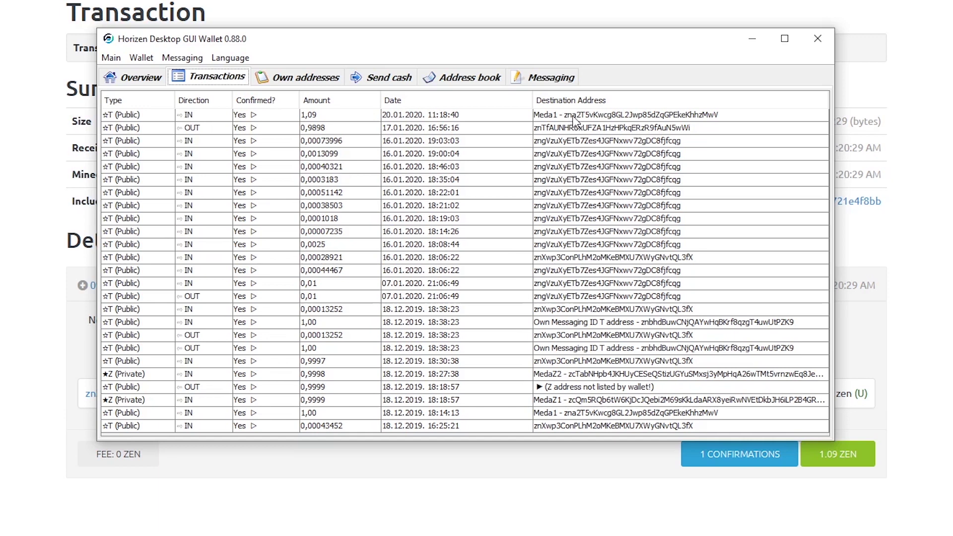
pyautogui.click(321, 79)
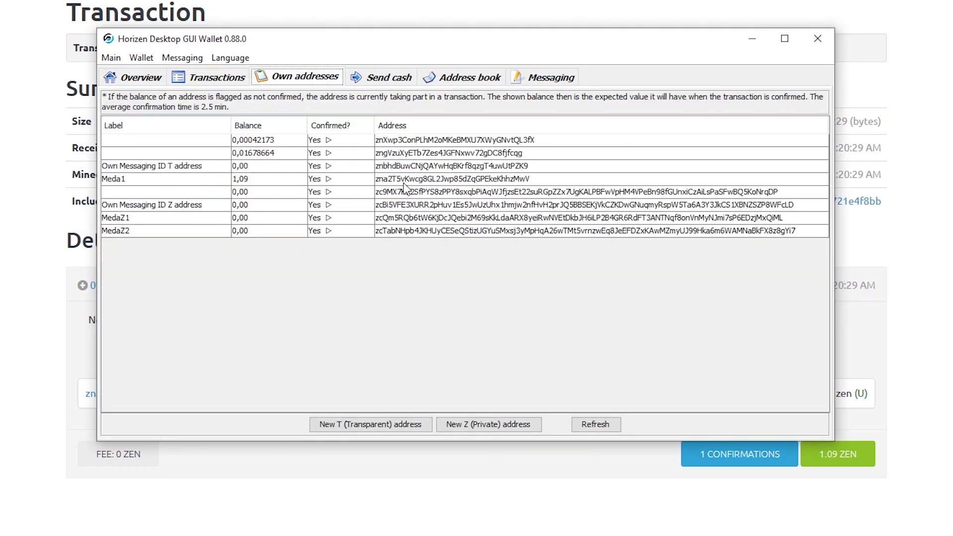
pyautogui.rightClick(420, 180)
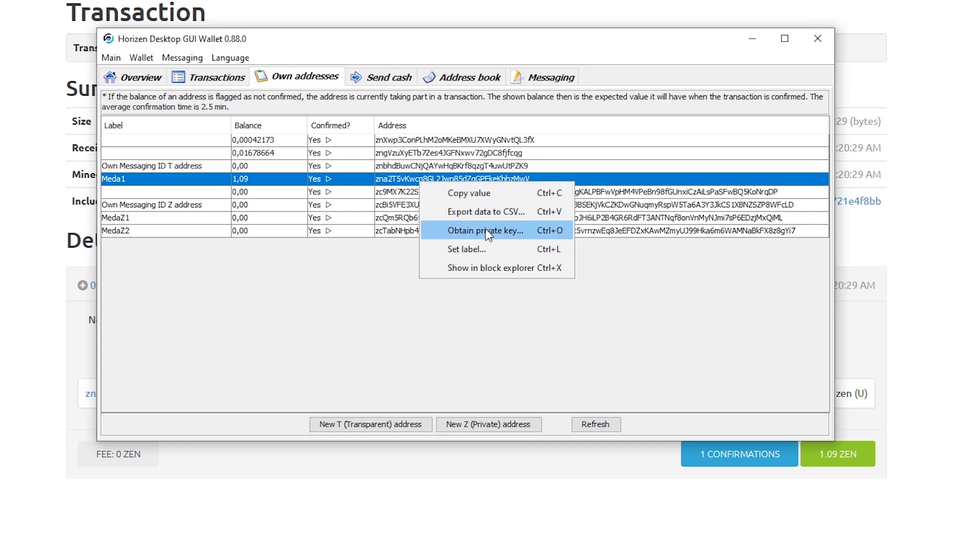
pyautogui.click(494, 231)
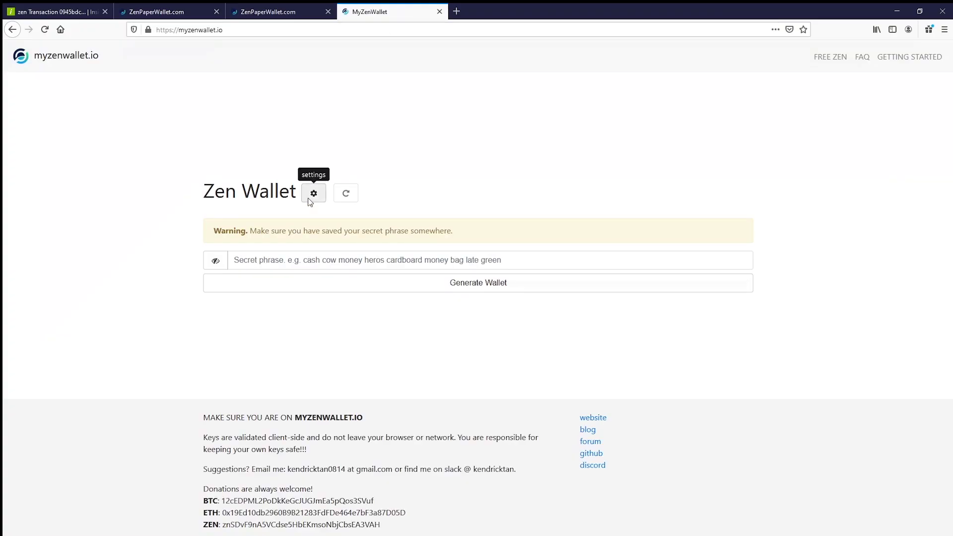
# Unlock MyZenWallet with the pasted desktop wallet private key.
pyautogui.click(313, 194)
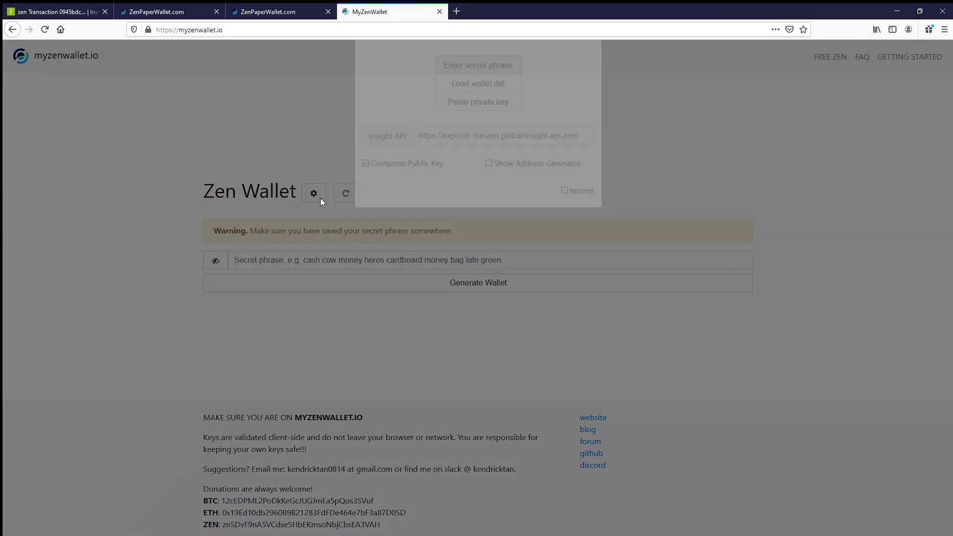
pyautogui.click(477, 133)
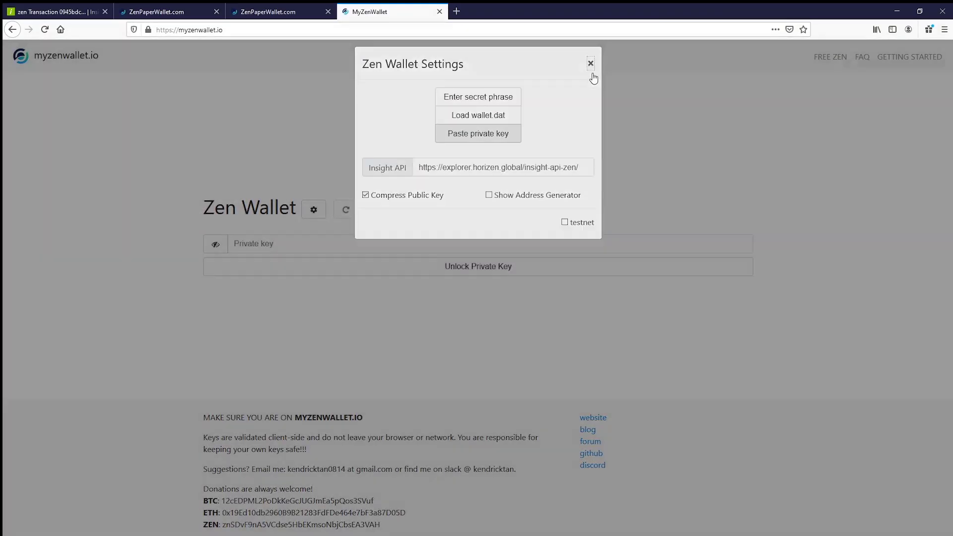
pyautogui.click(590, 65)
pyautogui.rightClick(375, 243)
pyautogui.click(392, 288)
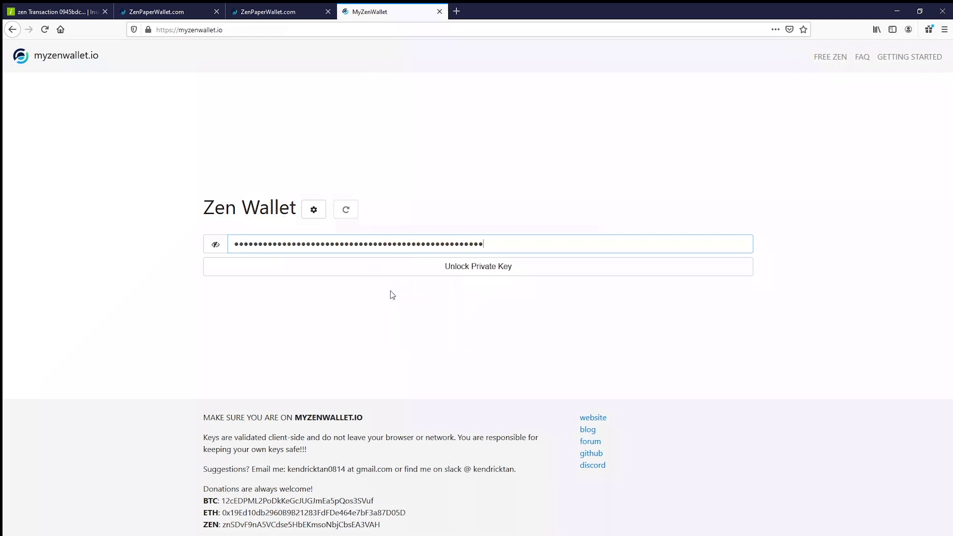
pyautogui.click(488, 271)
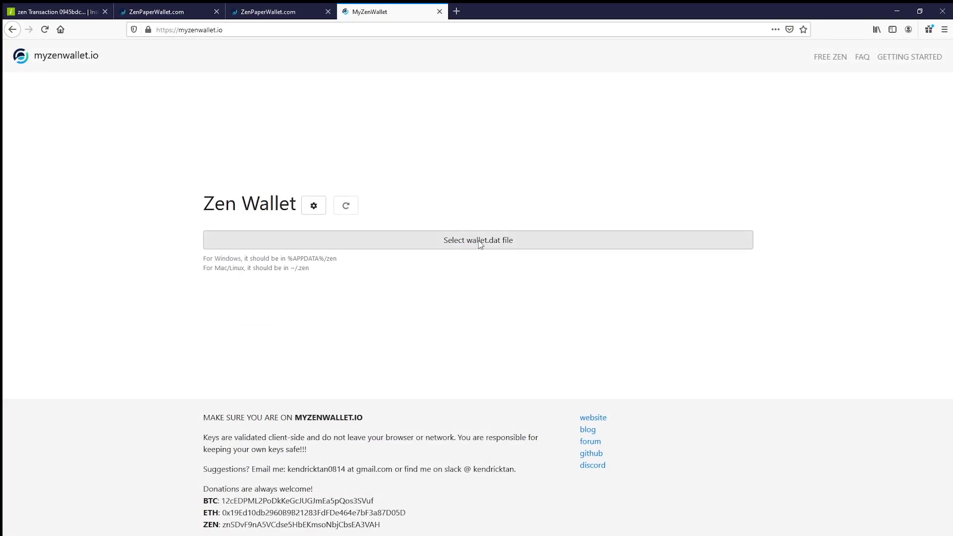
# Load %APPDATA%\Zen\wallet.dat into MyZenWallet.
pyautogui.click(481, 244)
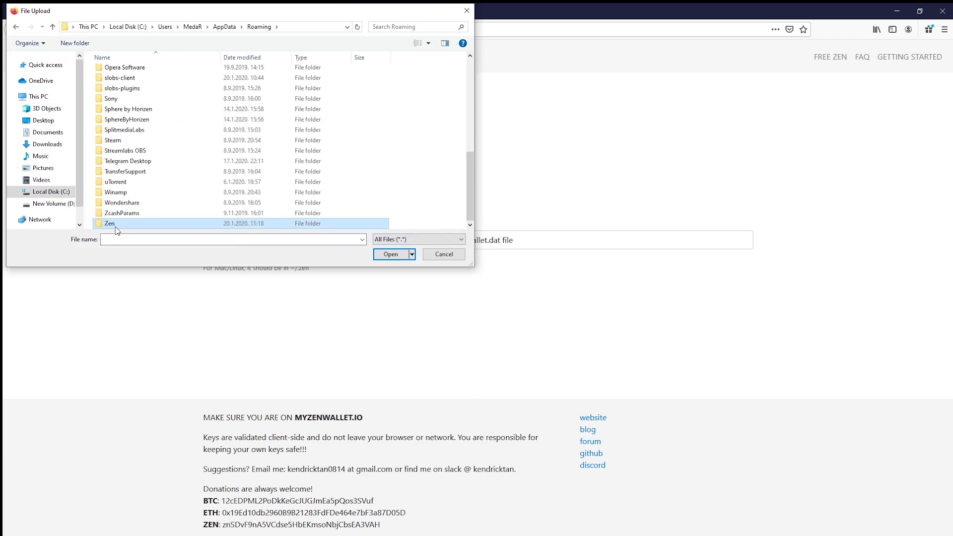
pyautogui.doubleClick(115, 226)
pyautogui.click(120, 177)
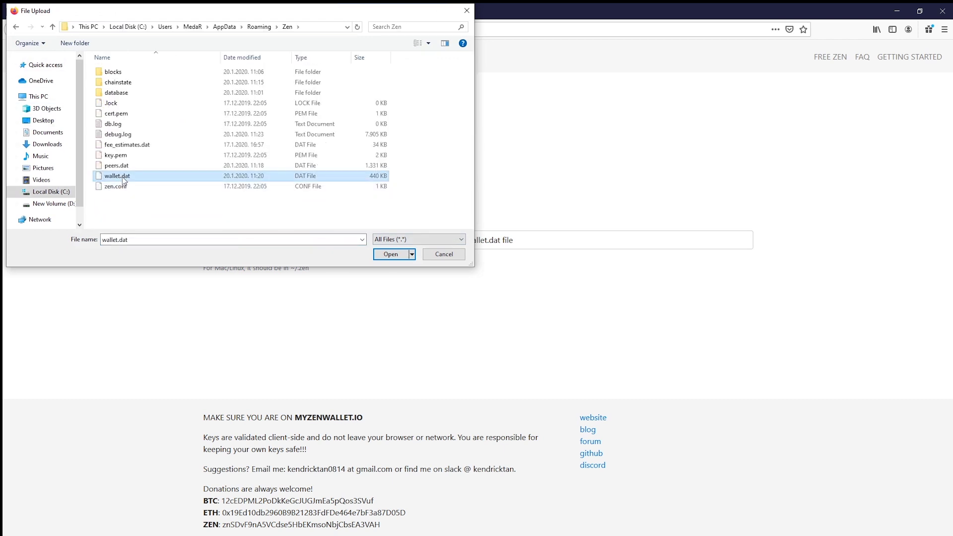
pyautogui.click(380, 253)
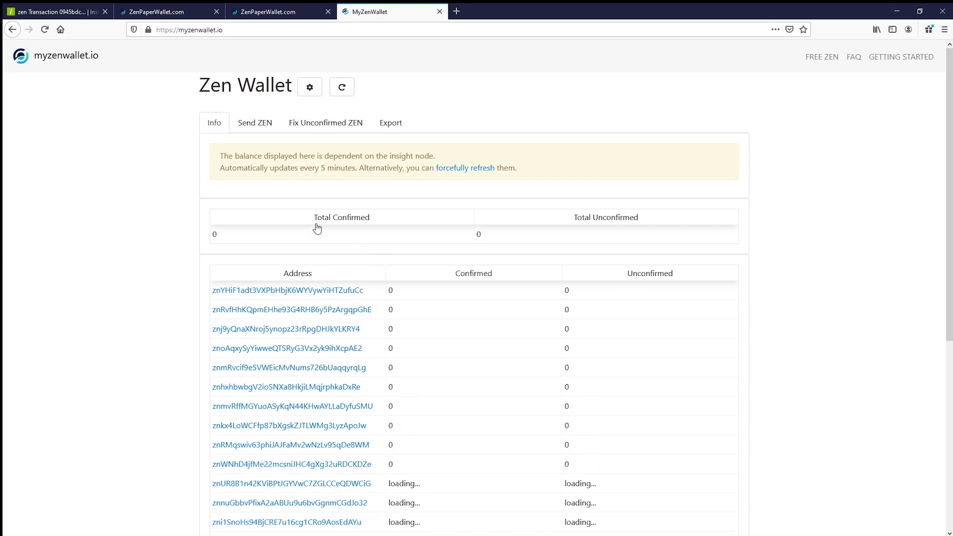
# Scroll the Info tab and advance the address table through pages 2 and 3.
pyautogui.scroll(-6, 316, 228)
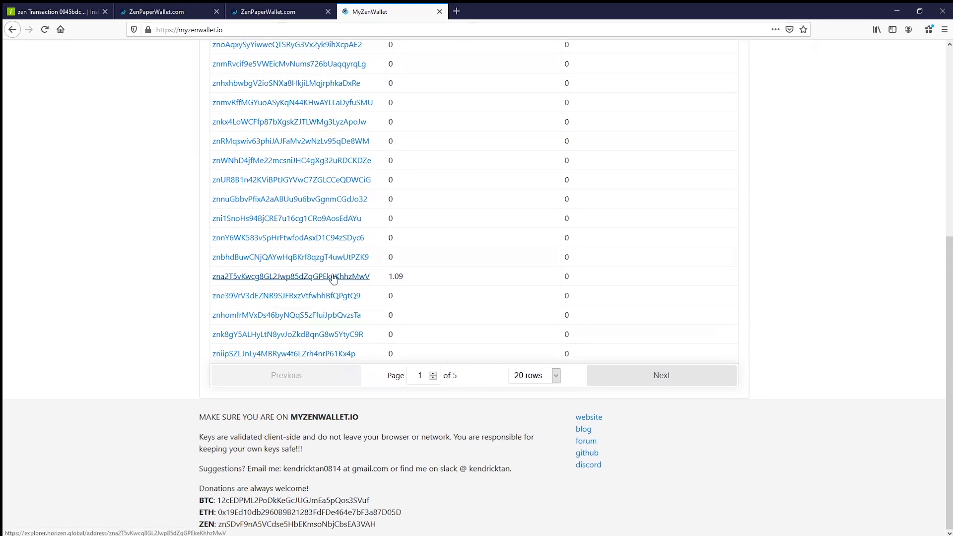
pyautogui.scroll(3, 458, 292)
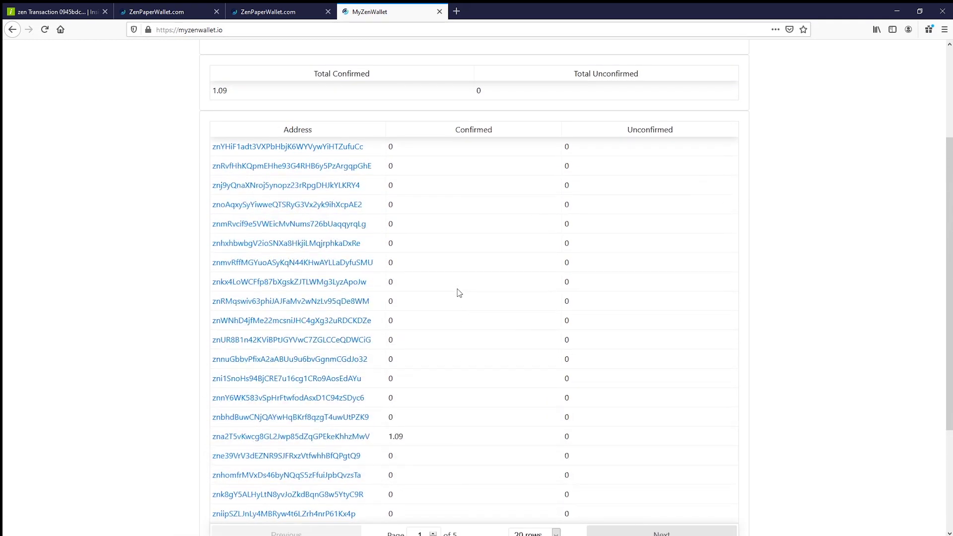
pyautogui.scroll(-3, 457, 290)
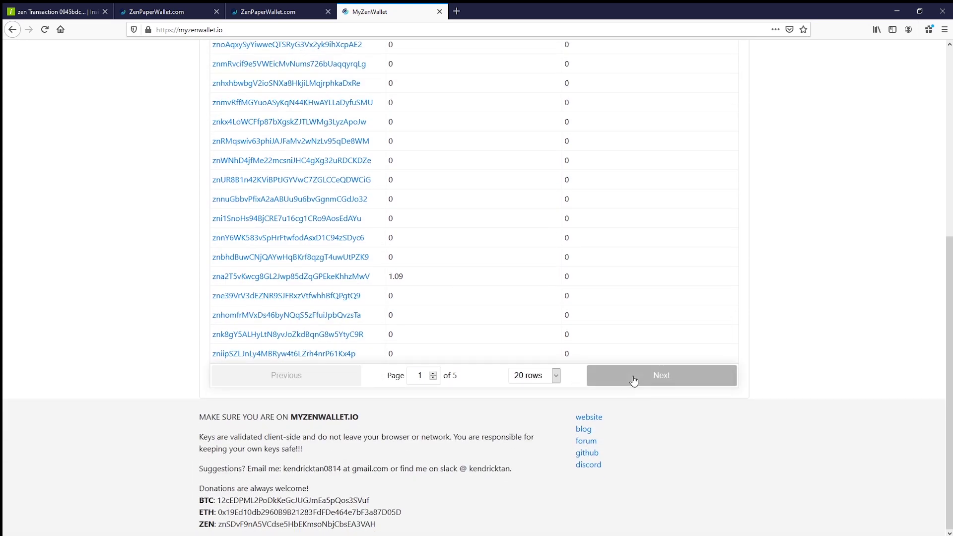
pyautogui.click(630, 378)
pyautogui.scroll(2, 501, 325)
pyautogui.scroll(3, 500, 325)
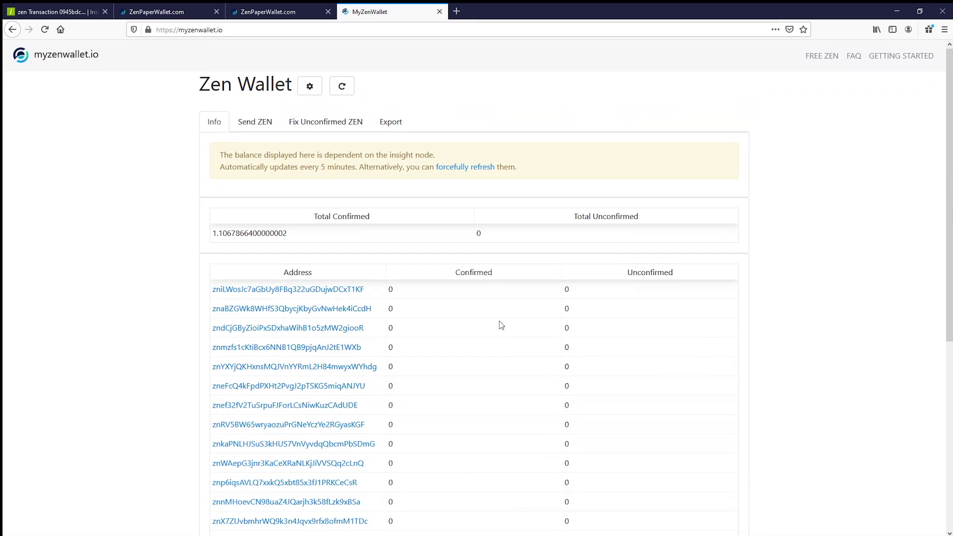
pyautogui.scroll(-6, 511, 348)
pyautogui.click(627, 381)
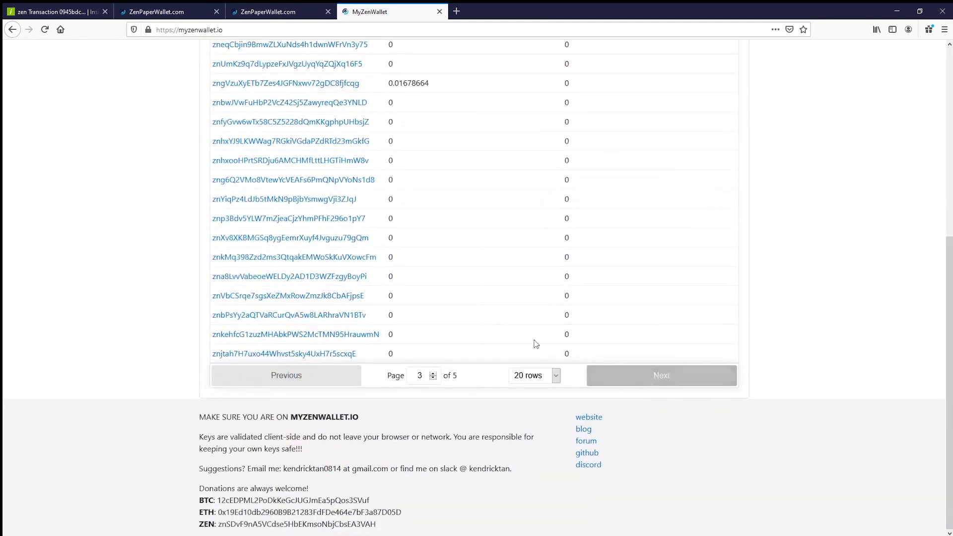